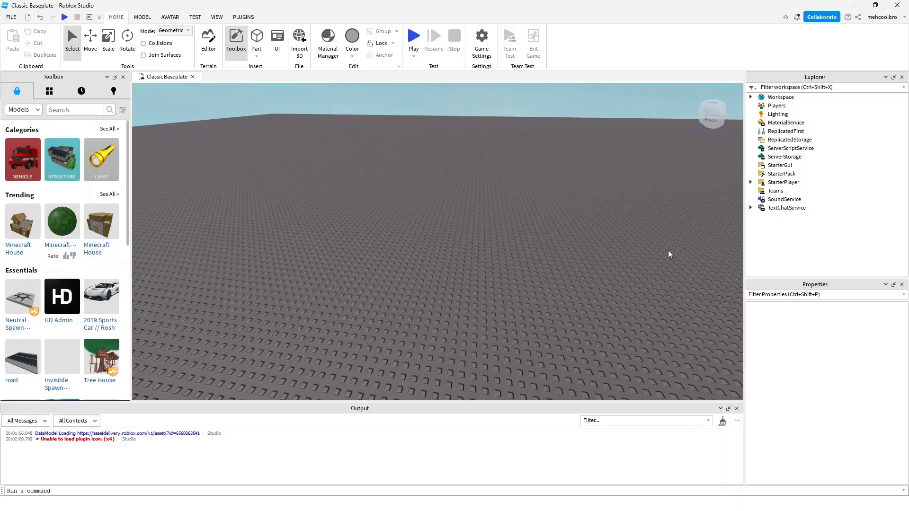
# - Add a new part to the baseplate and scale it into a wide, flat slab
pyautogui.moveTo(658, 248); pyautogui.dragTo(406, 224, button='right')
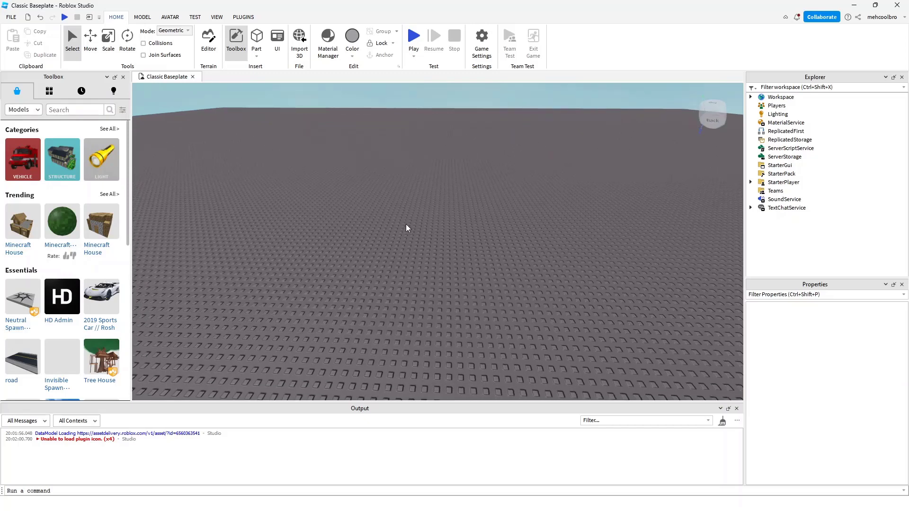
pyautogui.click(257, 37)
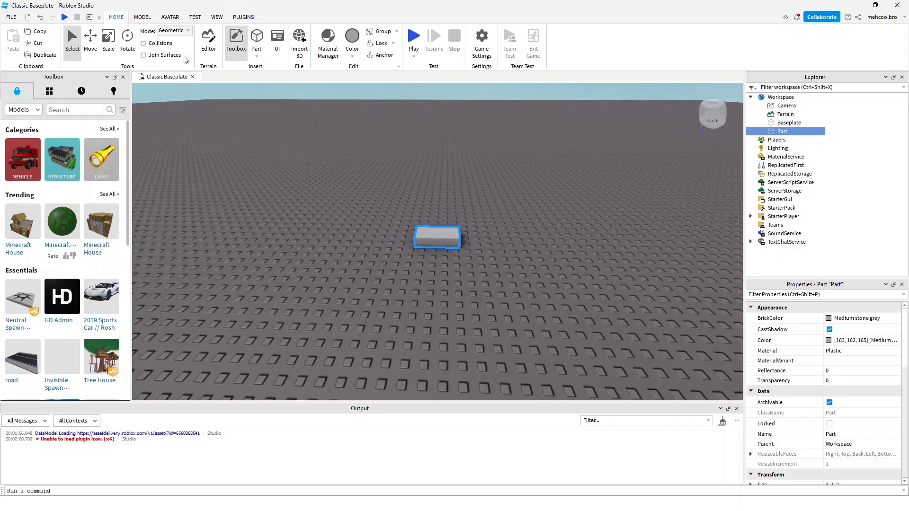
pyautogui.scroll(2, 535, 269)
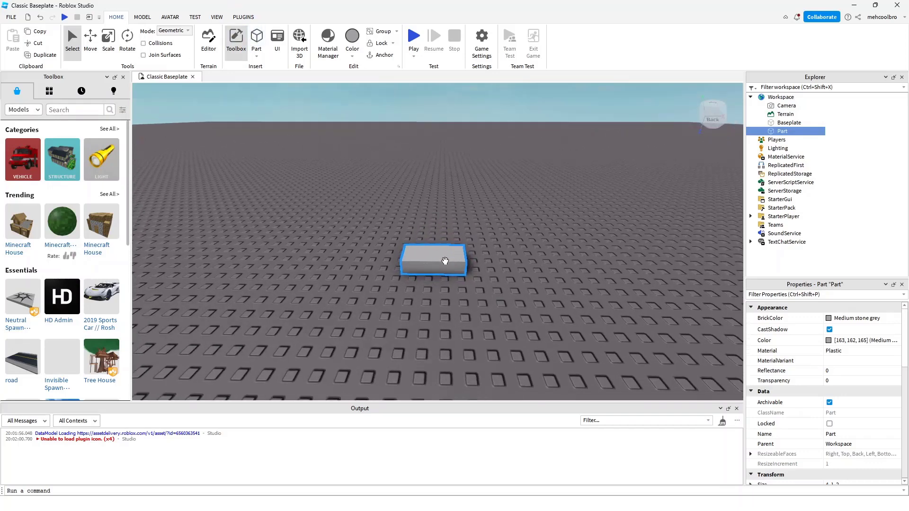
pyautogui.moveTo(445, 261); pyautogui.dragTo(396, 141, button='right')
pyautogui.hotkey('ctrl', '3')
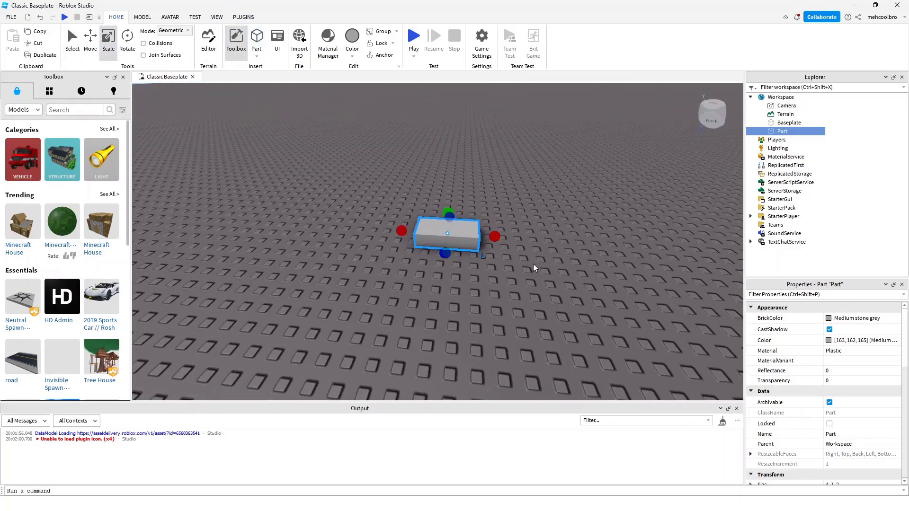
pyautogui.moveTo(442, 253); pyautogui.dragTo(527, 299)
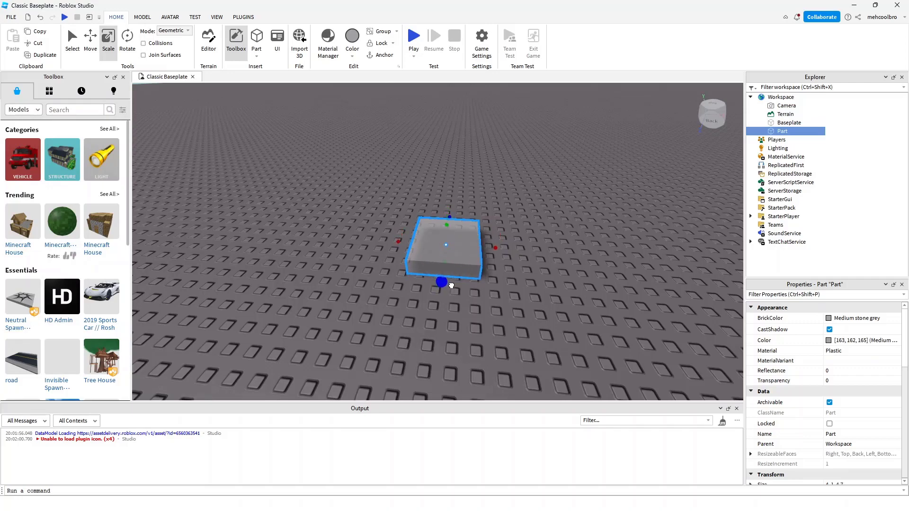
pyautogui.moveTo(527, 295); pyautogui.dragTo(626, 221, button='right')
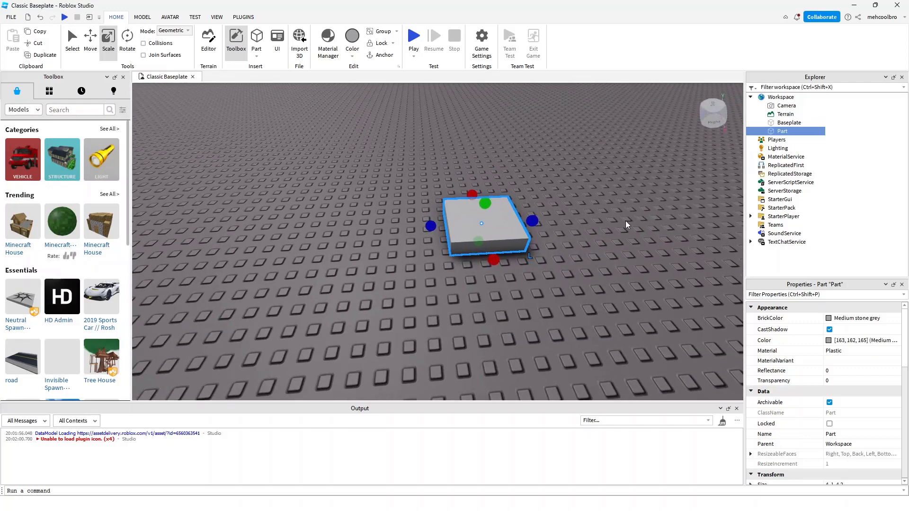
pyautogui.moveTo(540, 236); pyautogui.dragTo(571, 217, button='right')
pyautogui.scroll(3, 572, 217)
# - Set the slab's BrickColor to Really red and reselect it
pyautogui.click(853, 318)
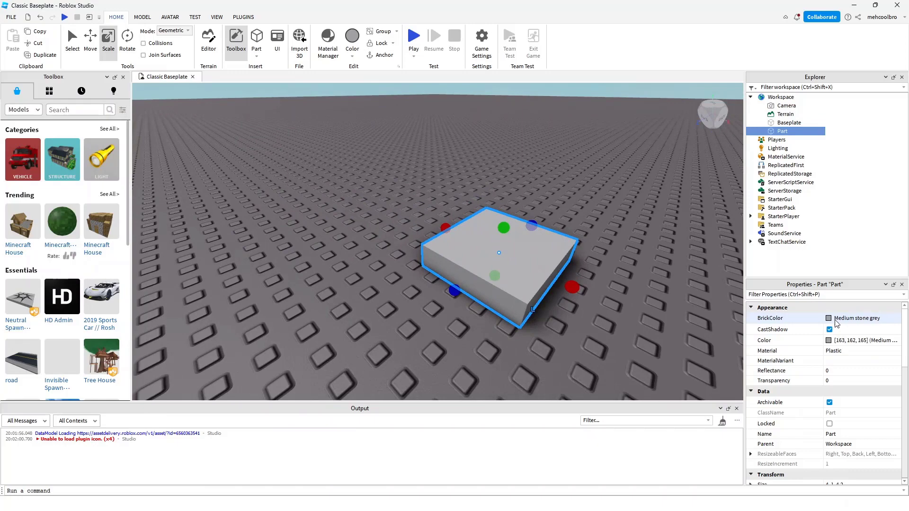
pyautogui.click(874, 401)
pyautogui.click(607, 250)
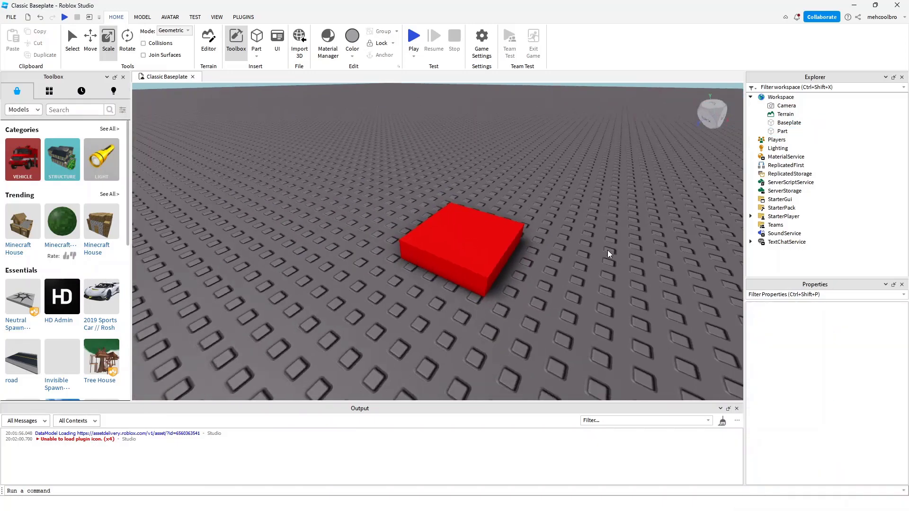
pyautogui.moveTo(607, 251); pyautogui.dragTo(367, 238, button='middle')
pyautogui.moveTo(367, 238); pyautogui.dragTo(448, 240)
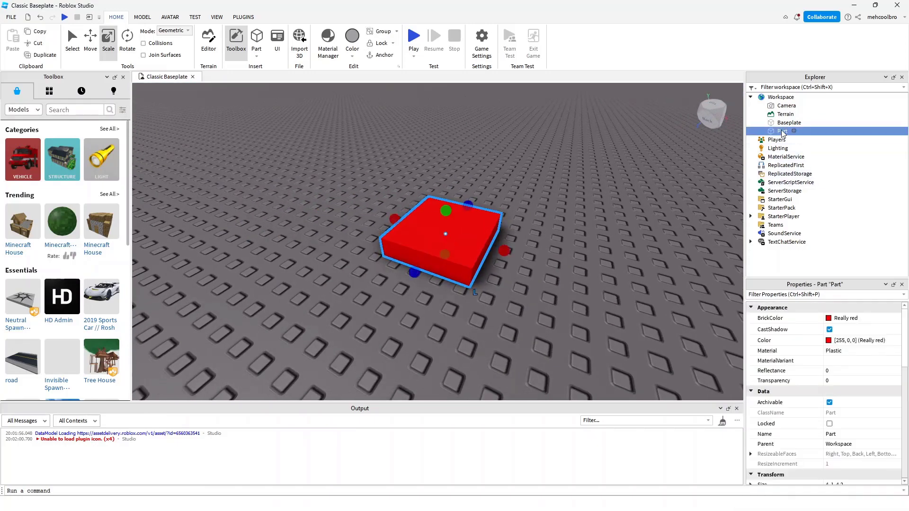
# - Insert a ClickDetector into the red Part from Explorer's insert list
pyautogui.moveTo(782, 132)
pyautogui.click(795, 133)
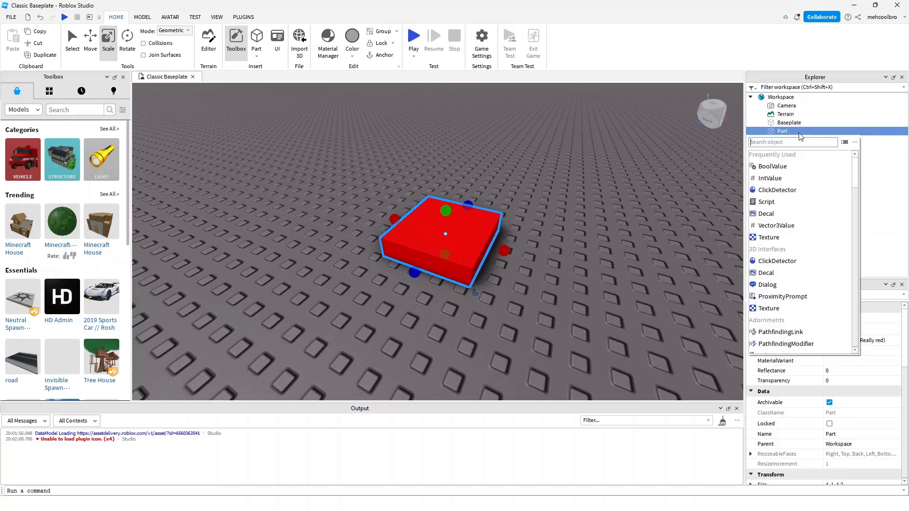
pyautogui.click(777, 190)
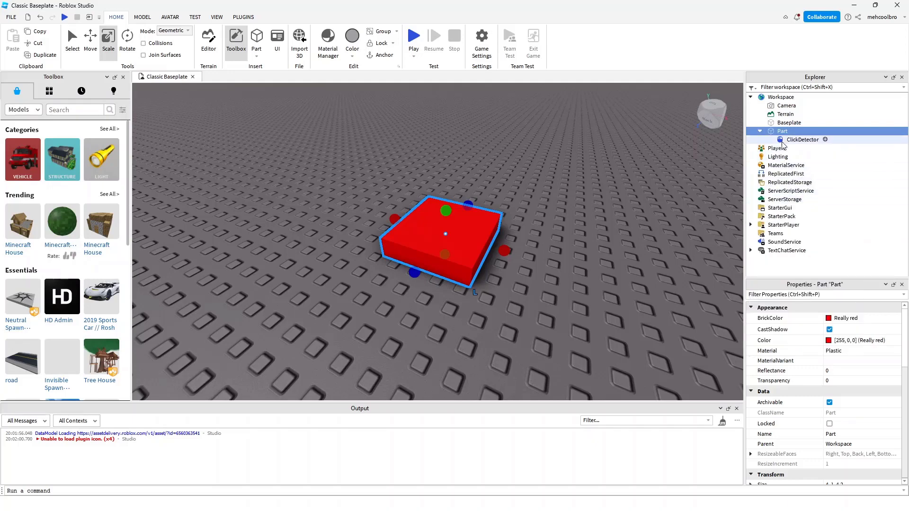
pyautogui.click(795, 132)
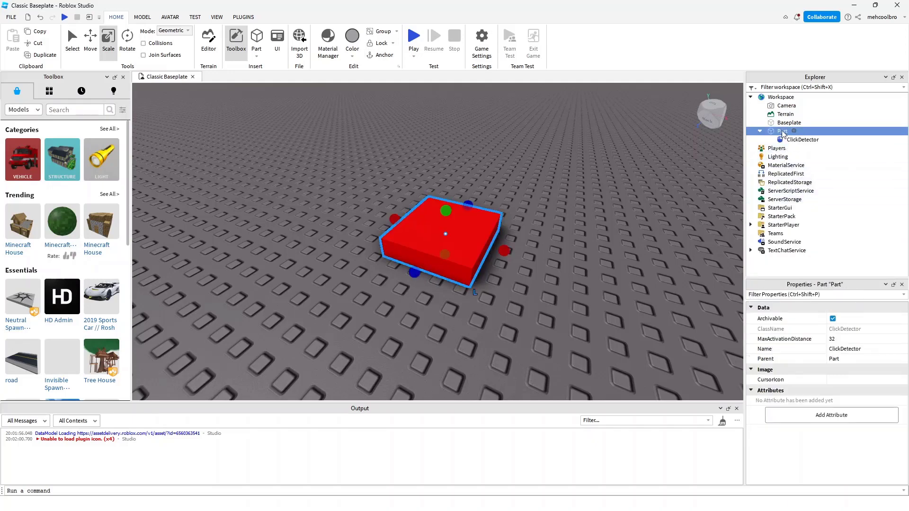
# - Add a Script to the Part and replace its code with a ClickDetector.MouseClick:Connect(function) handler
pyautogui.click(795, 131)
pyautogui.write('script')
pyautogui.press('Return')
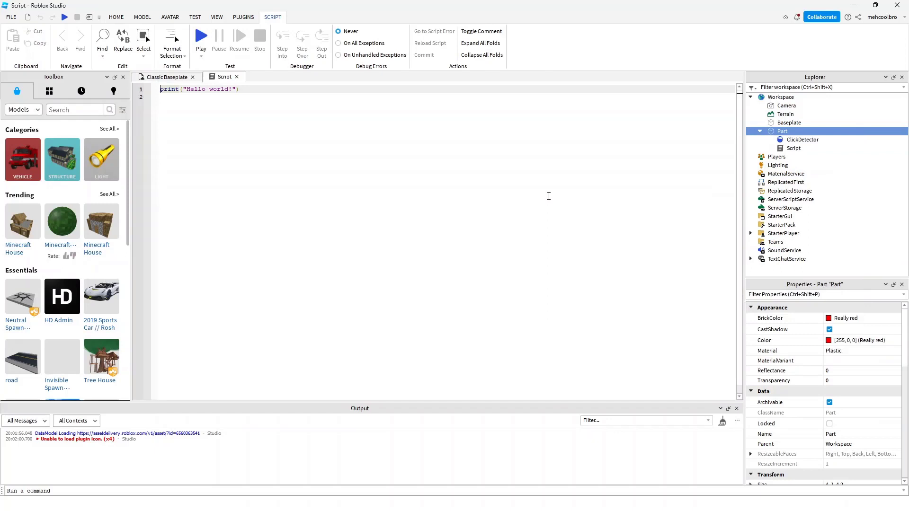
pyautogui.hotkey('ctrl', 'a')
pyautogui.write('sc')
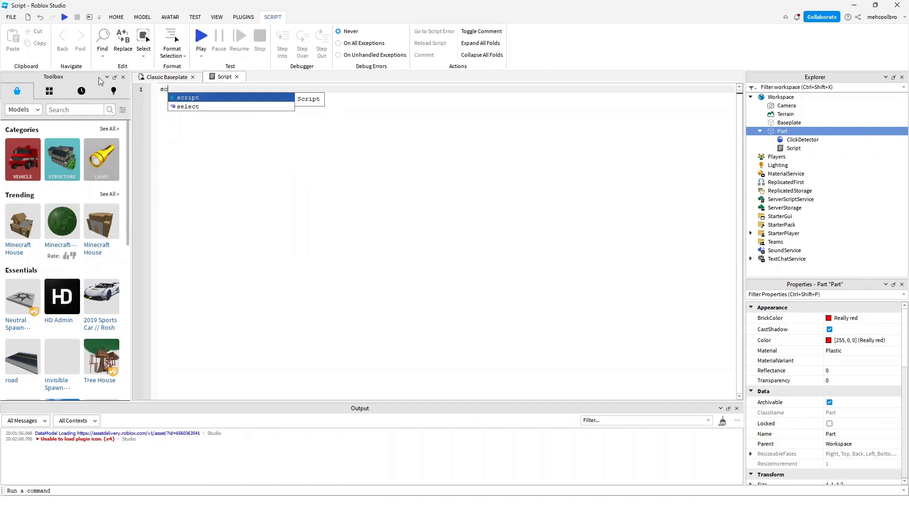
pyautogui.write('ript.Parent.Cl')
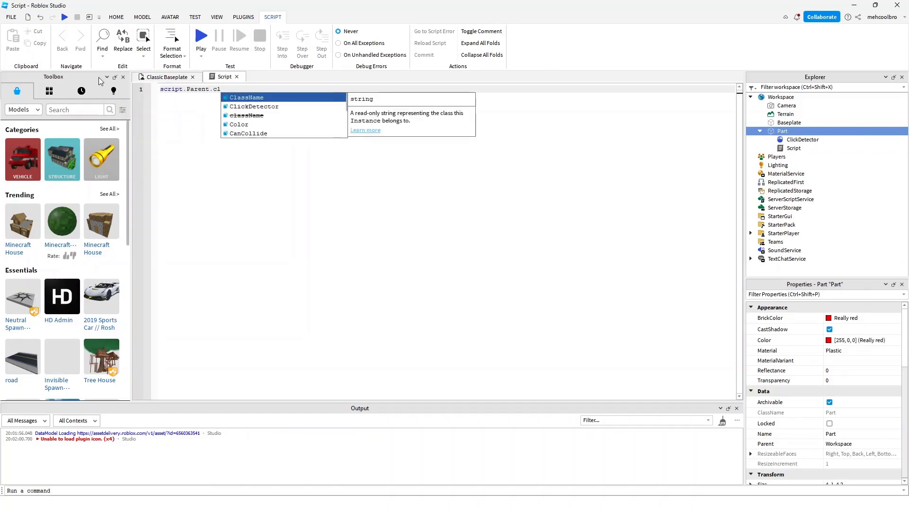
pyautogui.write('assName')
pyautogui.press('BackSpace')
pyautogui.press('BackSpace')
pyautogui.press('BackSpace')
pyautogui.press('BackSpace')
pyautogui.press('BackSpace')
pyautogui.write('click')
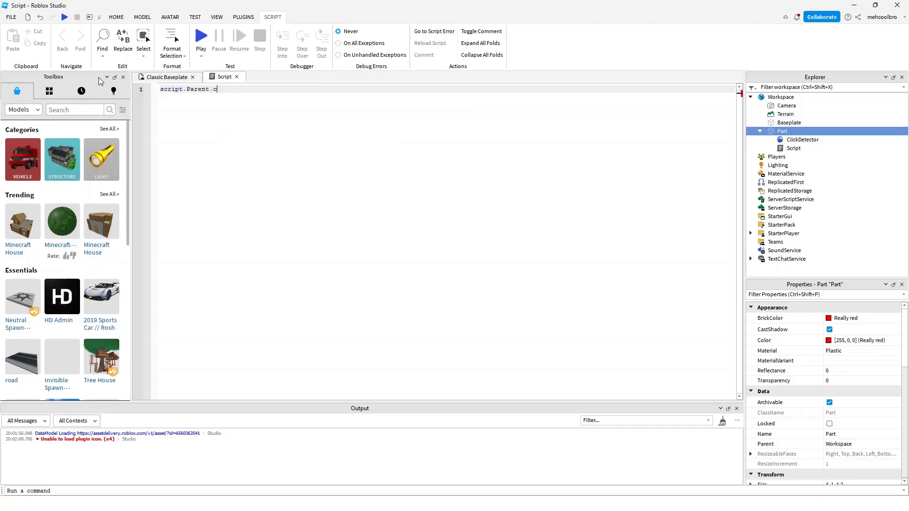
pyautogui.press('Tab')
pyautogui.write('.')
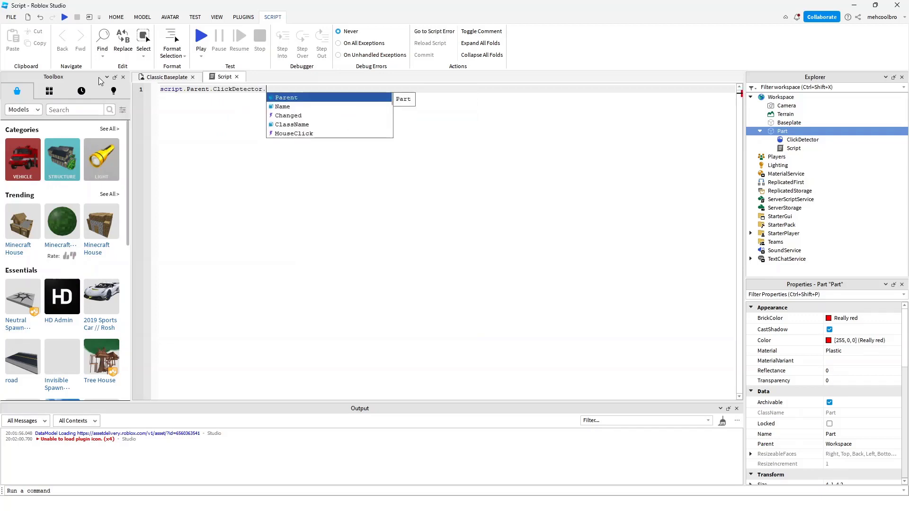
pyautogui.write('m')
pyautogui.press('Tab')
pyautogui.write(':')
pyautogui.press('Tab')
pyautogui.write('(')
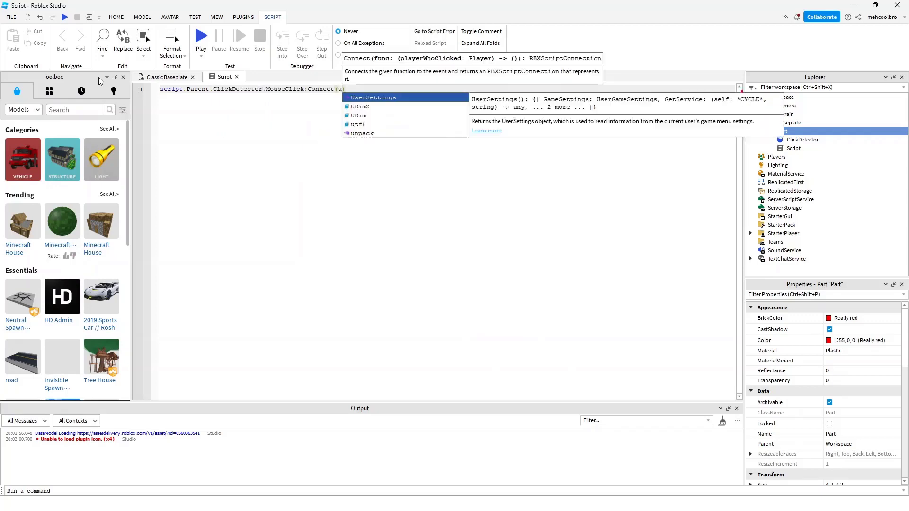
pyautogui.write('functi')
pyautogui.press('Tab')
pyautogui.write('(')
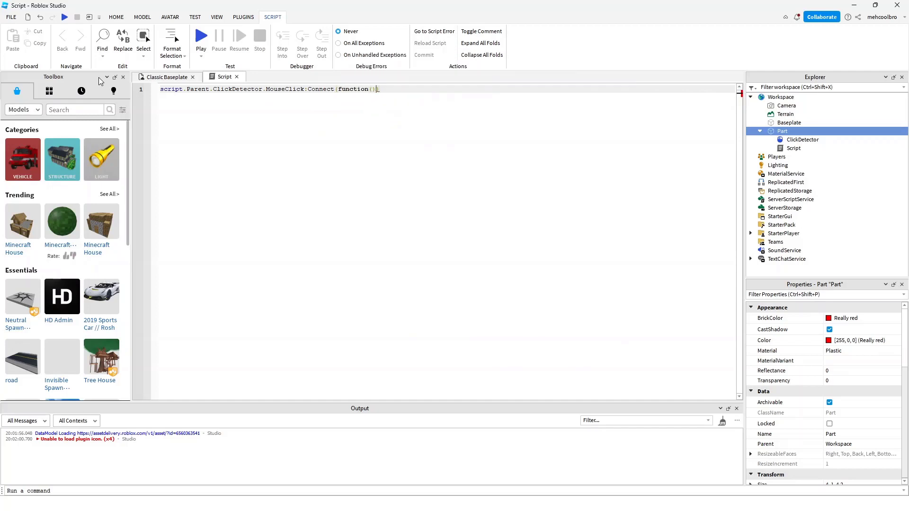
pyautogui.press('Return')
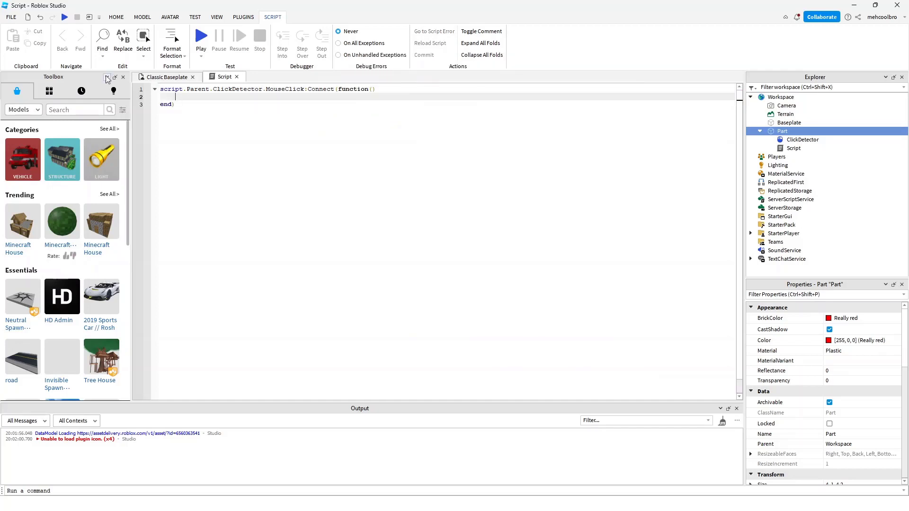
pyautogui.click(398, 128)
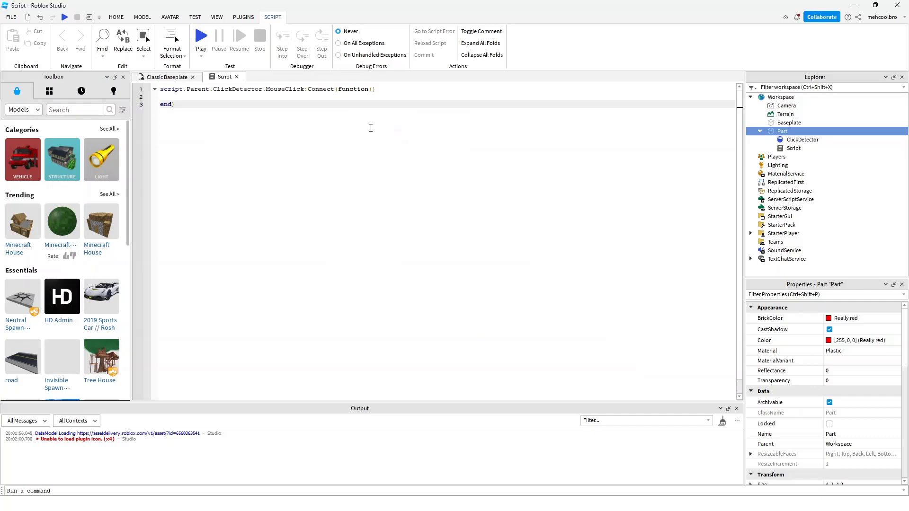
# - Reselect the red part, then fix the blank lines in the click function holding print("Button Pressed")
pyautogui.click(164, 79)
pyautogui.click(521, 252)
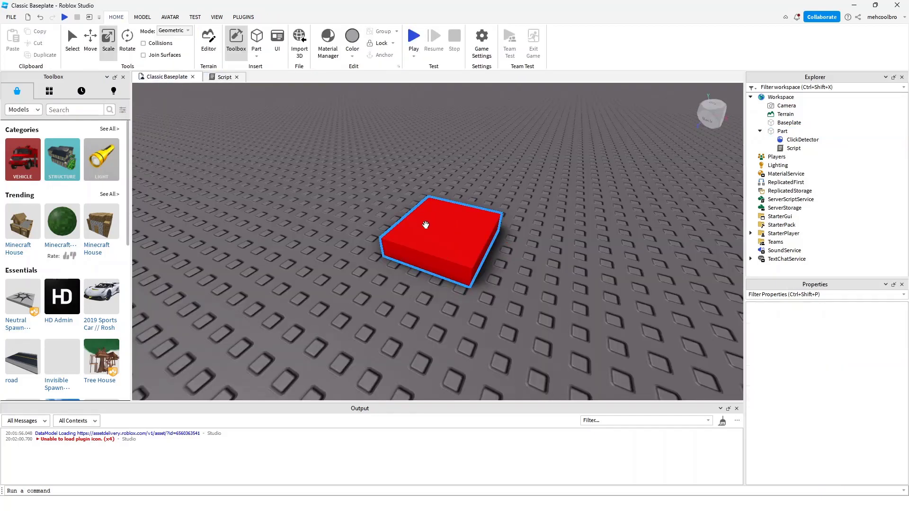
pyautogui.click(426, 224)
pyautogui.click(225, 77)
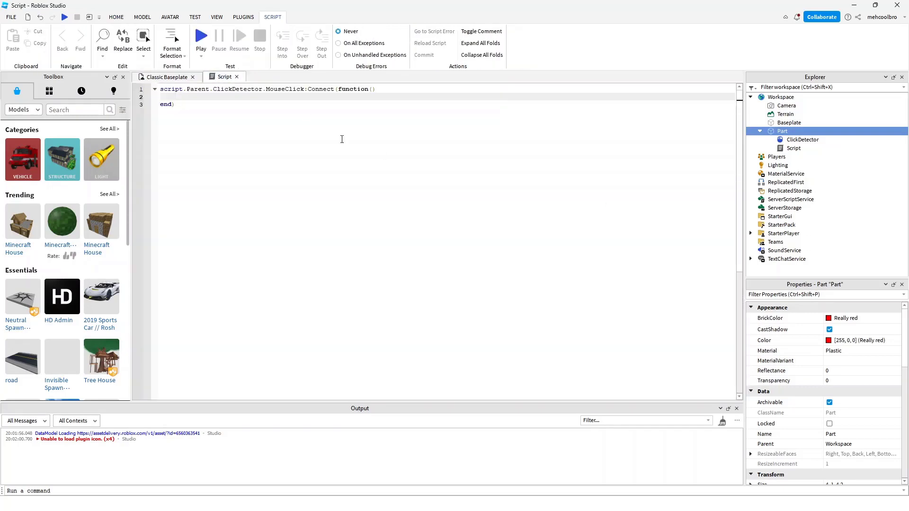
pyautogui.press('Return')
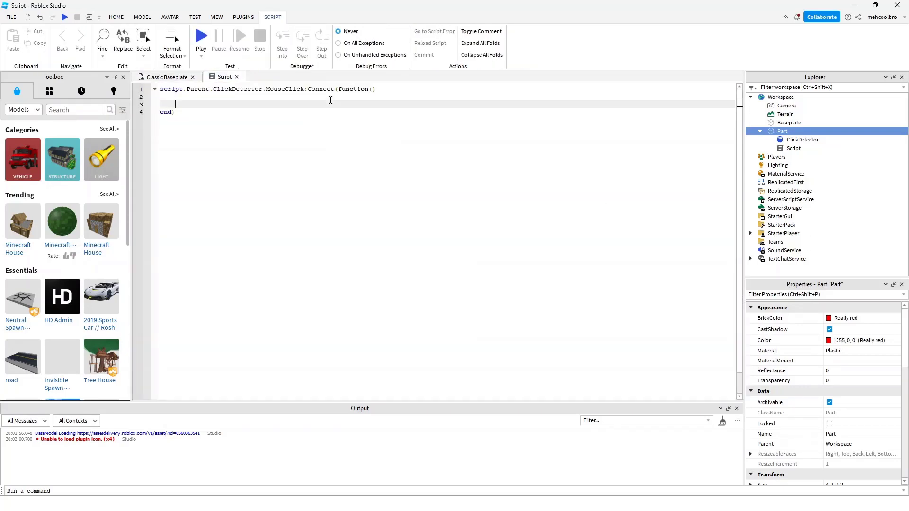
pyautogui.press('Return')
pyautogui.press('Up')
pyautogui.press('Up')
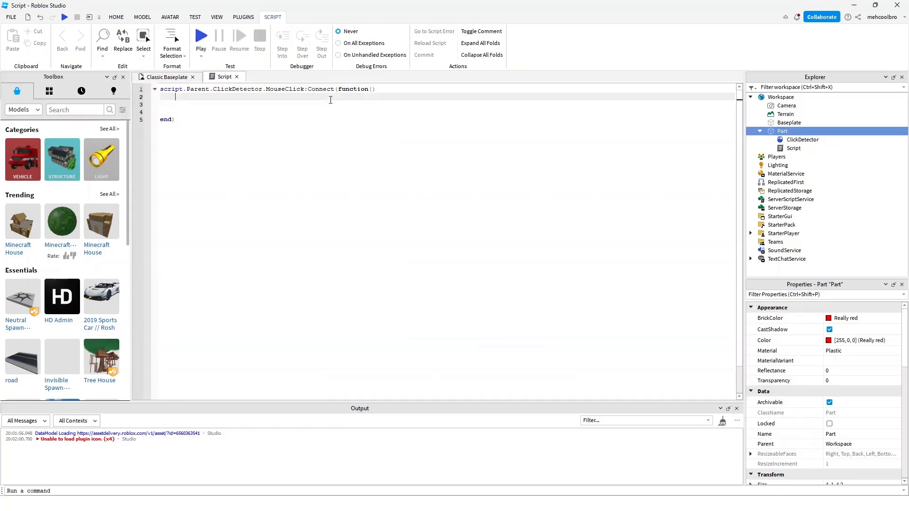
pyautogui.press('Delete')
pyautogui.press('Delete')
pyautogui.write('pri')
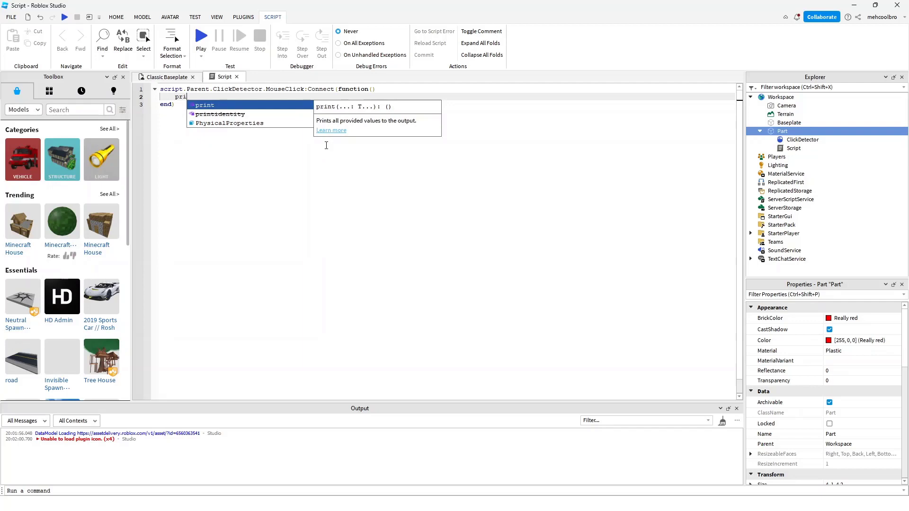
pyautogui.write('nt("')
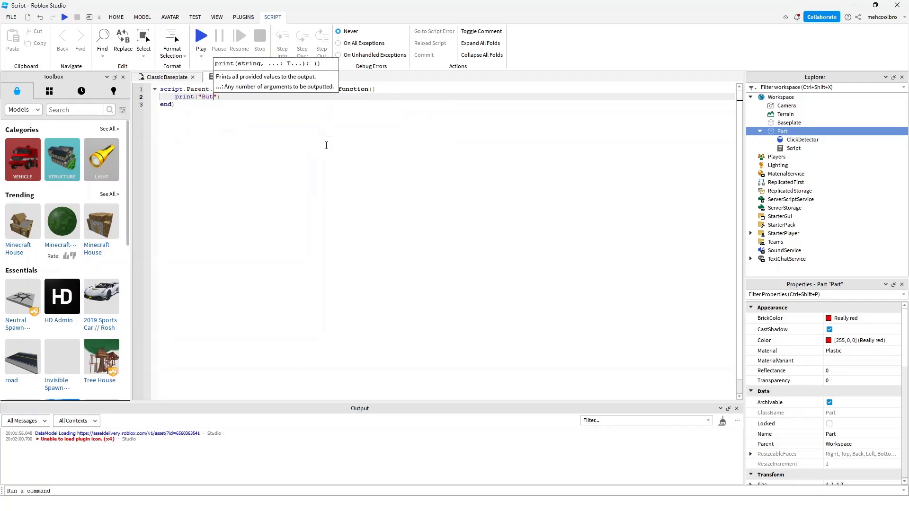
pyautogui.write('Button Pressed')
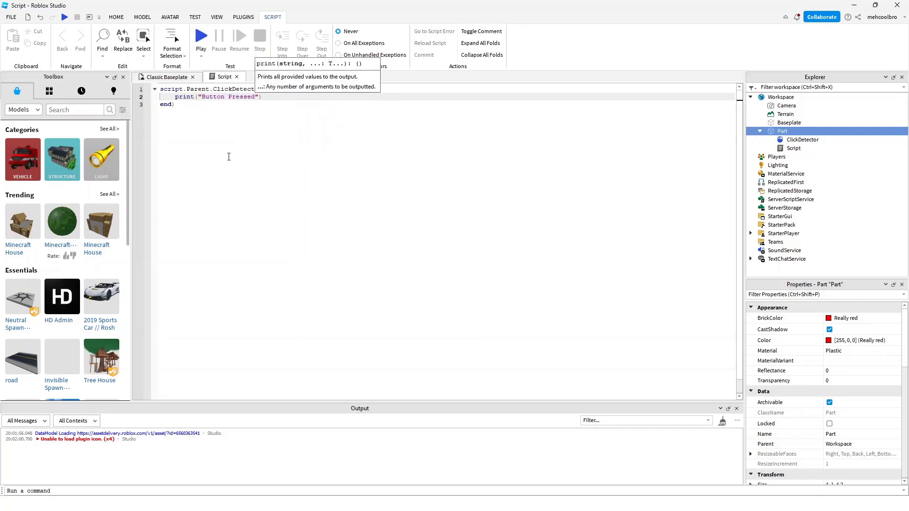
# - Play-test the place and click the red part repeatedly to log "Button Pressed"
pyautogui.click(228, 154)
pyautogui.click(201, 41)
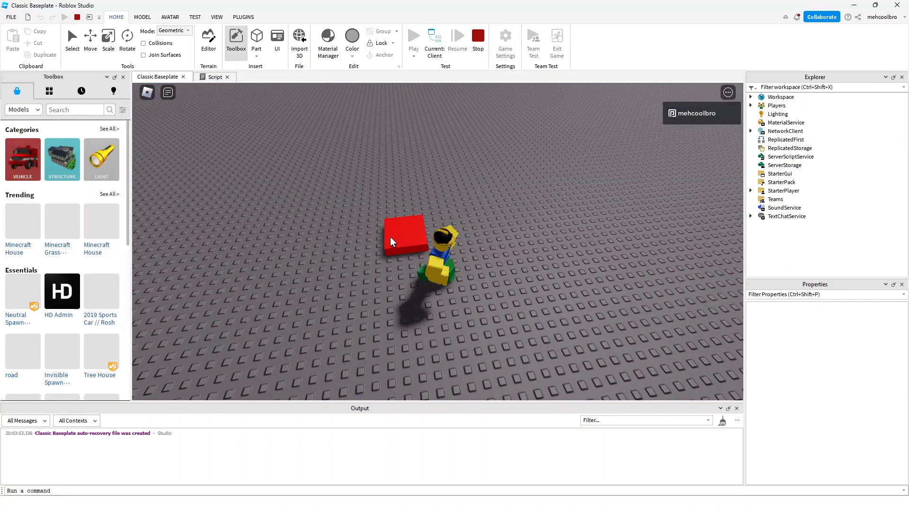
pyautogui.click(375, 258)
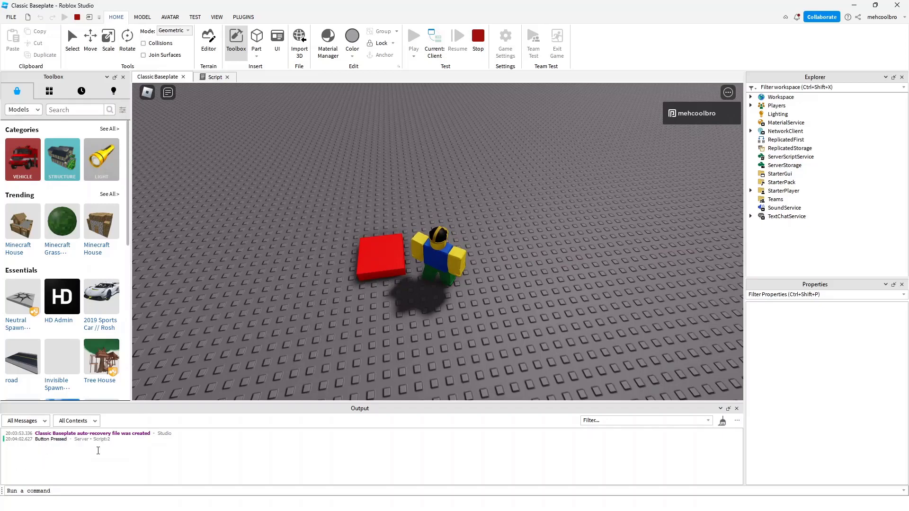
pyautogui.click(384, 261)
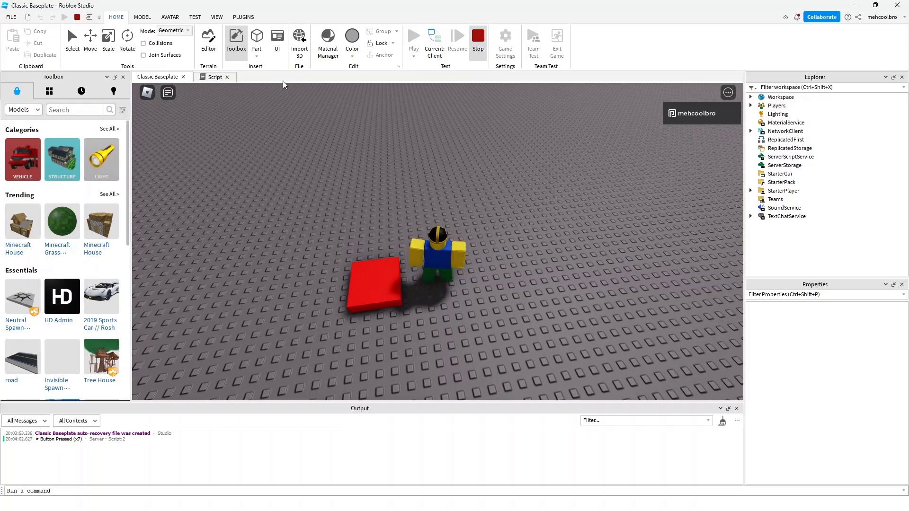
# - Stop the test and replace the print line with script.Parent.Color = Color3.fromRGB()
pyautogui.hotkey('shift', 'F5')
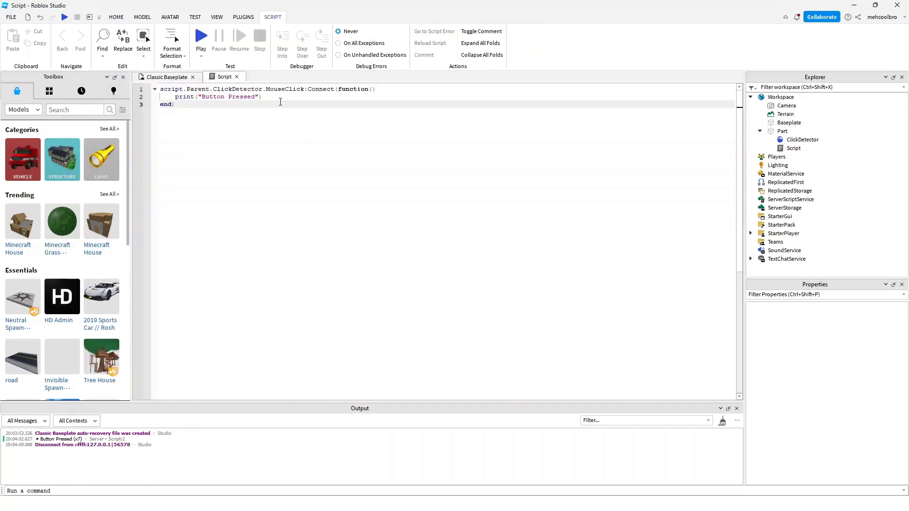
pyautogui.moveTo(280, 101)
pyautogui.mouseDown()
pyautogui.moveTo(175, 104)
pyautogui.moveTo(269, 97)
pyautogui.moveTo(176, 97)
pyautogui.mouseUp()
pyautogui.click(269, 97)
pyautogui.write('sc')
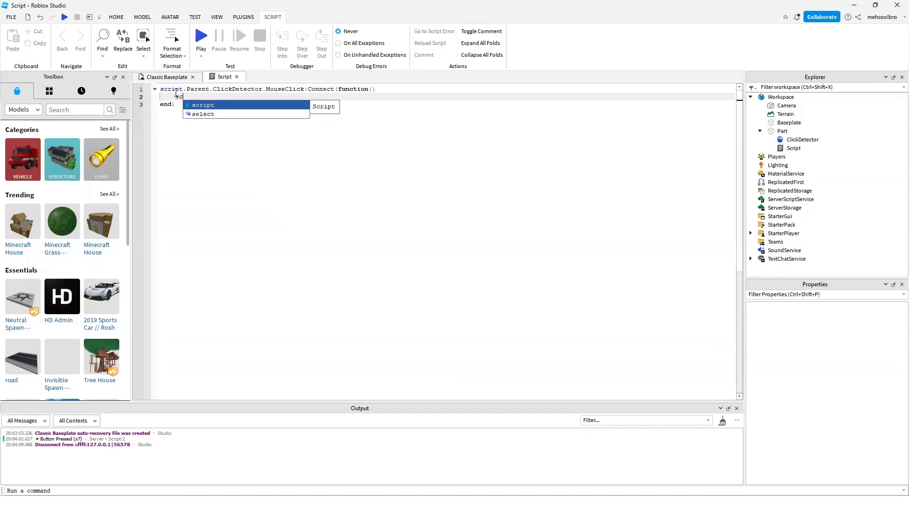
pyautogui.write('ript.Parent.cl')
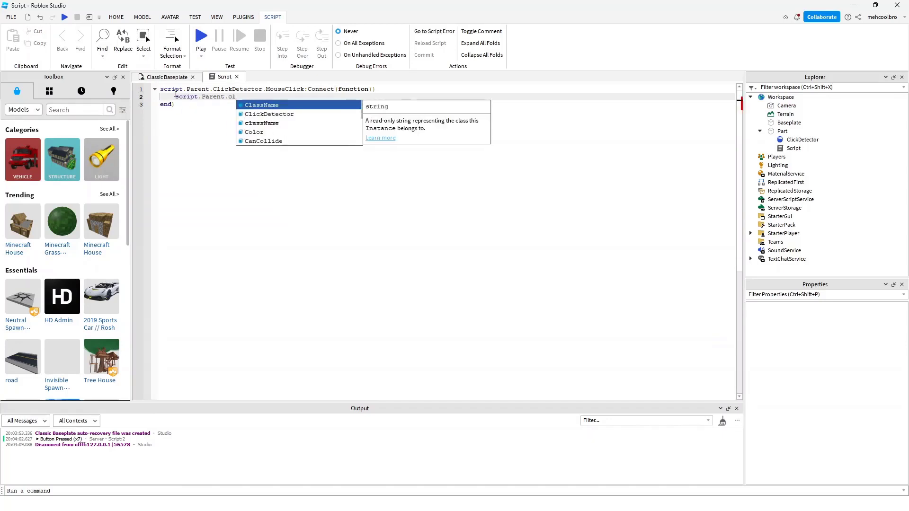
pyautogui.press('BackSpace')
pyautogui.write('o')
pyautogui.press('Tab')
pyautogui.write('= ')
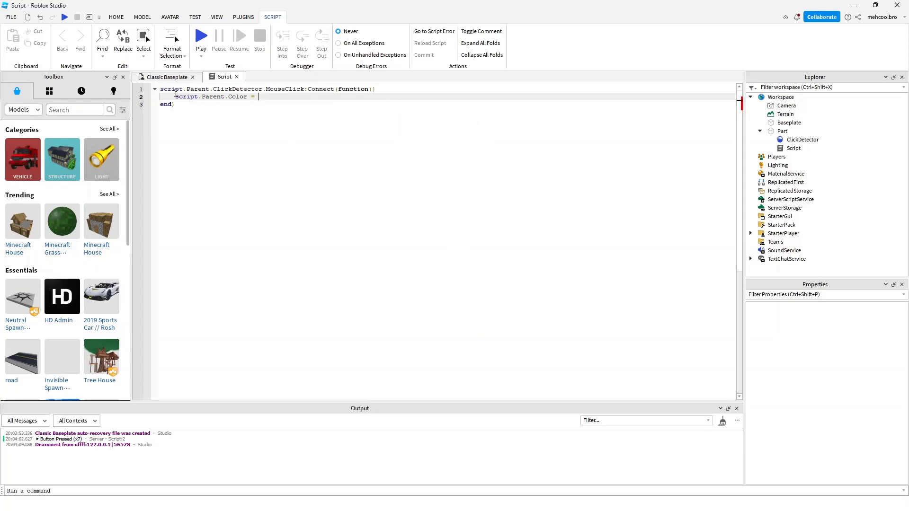
pyautogui.write('Co')
pyautogui.press('Tab')
pyautogui.write('.fromRGB(')
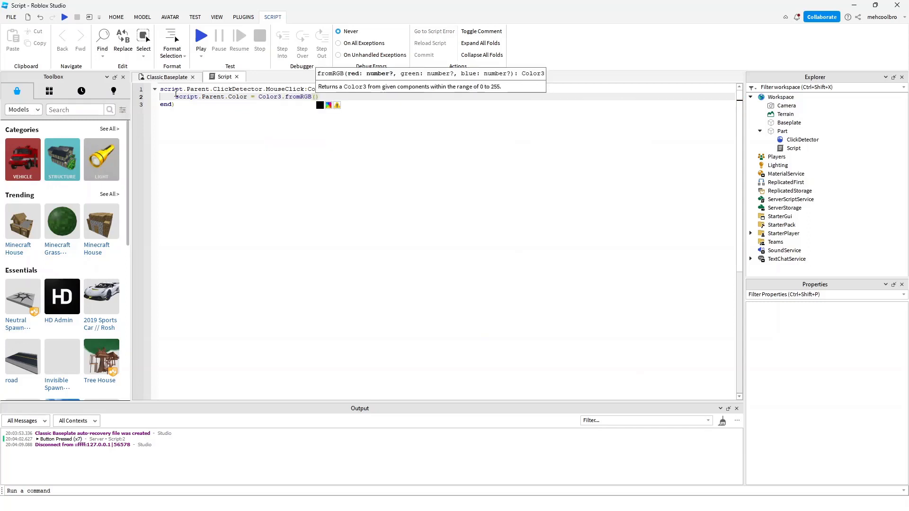
# - Pick bright green (47, 255, 0) in the colour picker and start a new play test
pyautogui.click(328, 106)
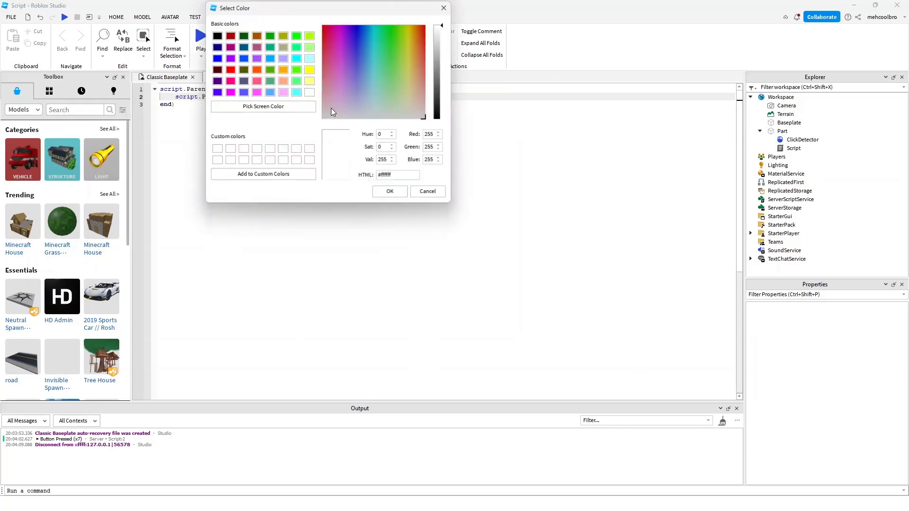
pyautogui.moveTo(391, 55); pyautogui.dragTo(397, 29)
pyautogui.click(391, 193)
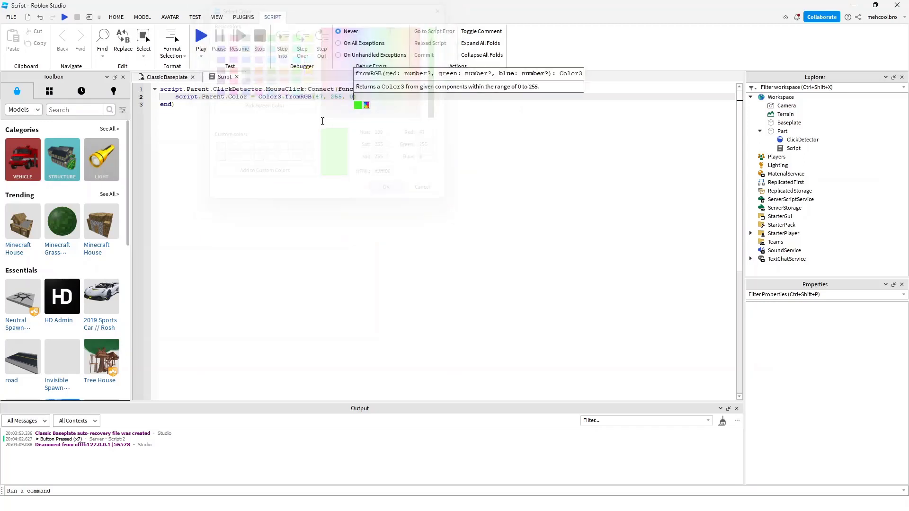
pyautogui.click(201, 38)
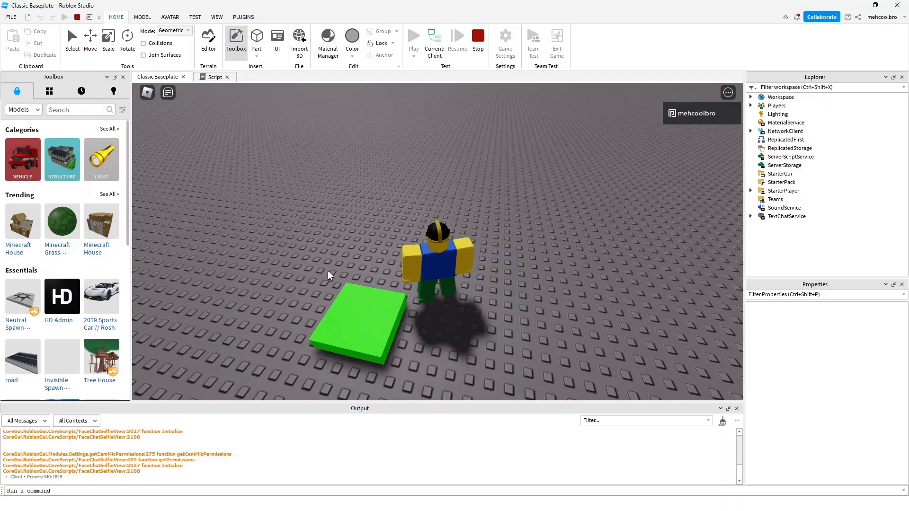
# - Walk the avatar up beside the green block, then turn off Shift Lock
pyautogui.press('shift')
pyautogui.press('w')
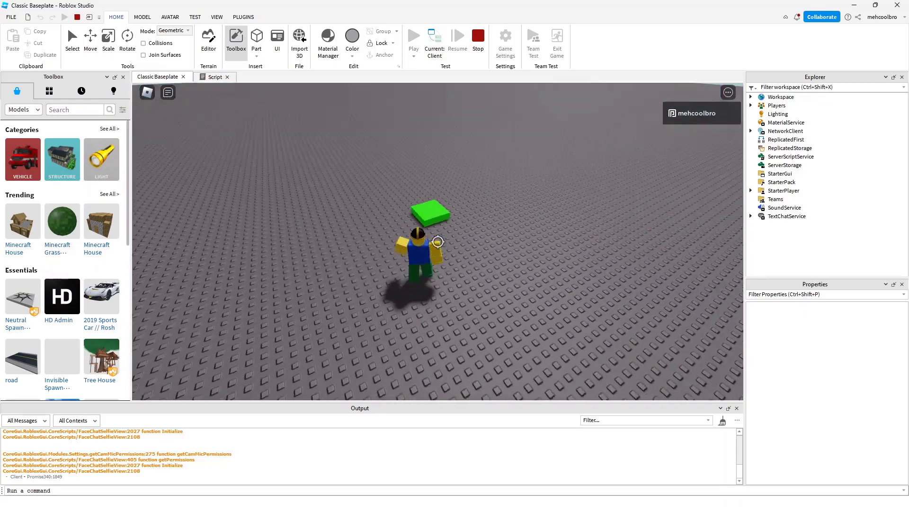
pyautogui.press('shift')
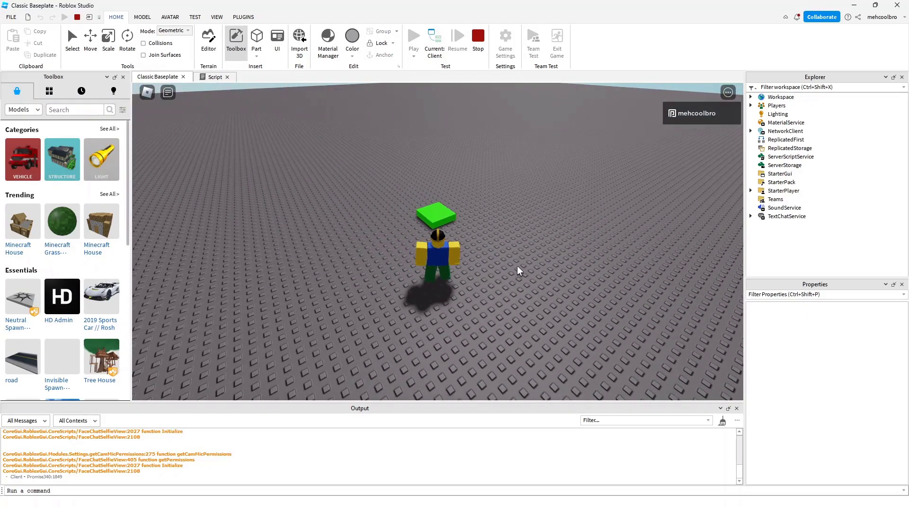